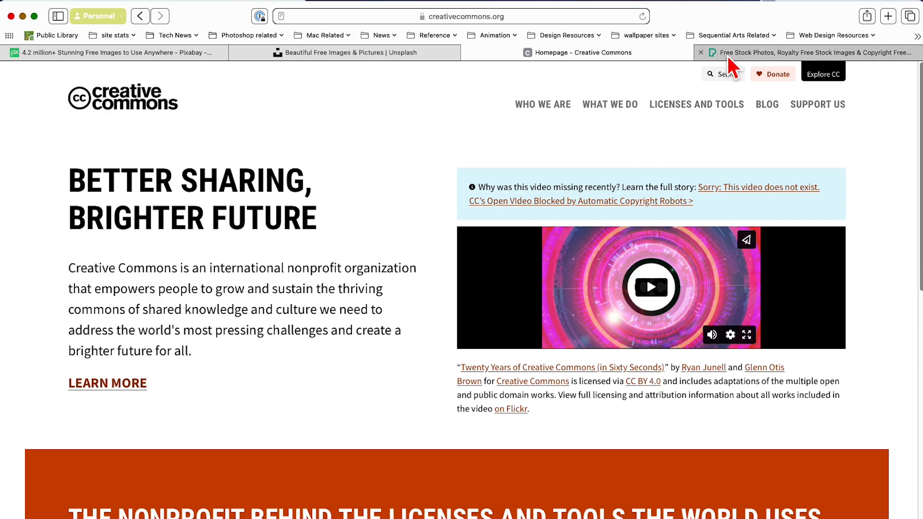
Switch to the free stock photos site and browse the Pinterest feed for possible montage reference images
left_click(728, 56)
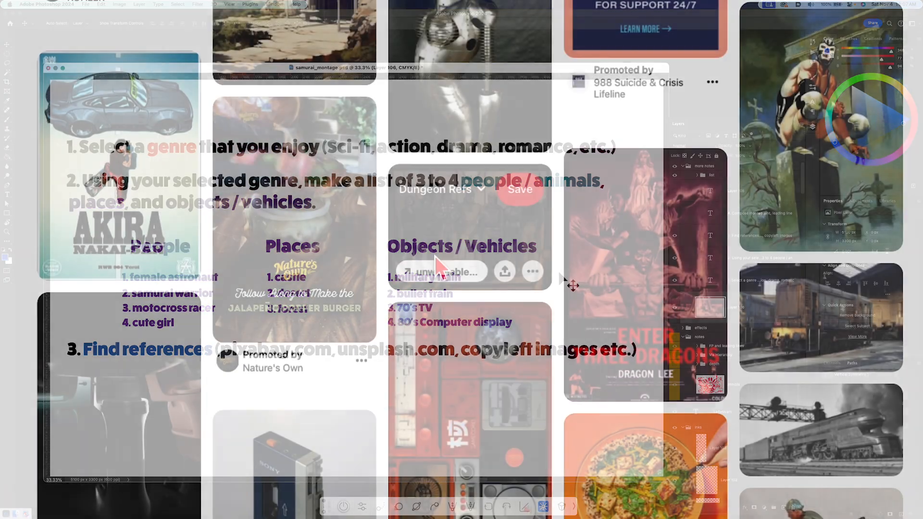
scroll(435, 257, "down", 1)
scroll(435, 256, "down", 2)
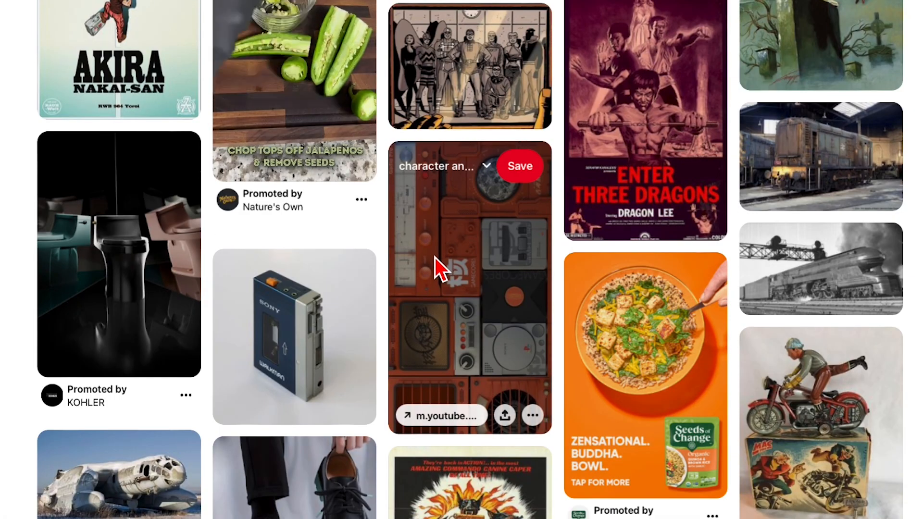
scroll(434, 258, "down", 2)
scroll(435, 258, "down", 7)
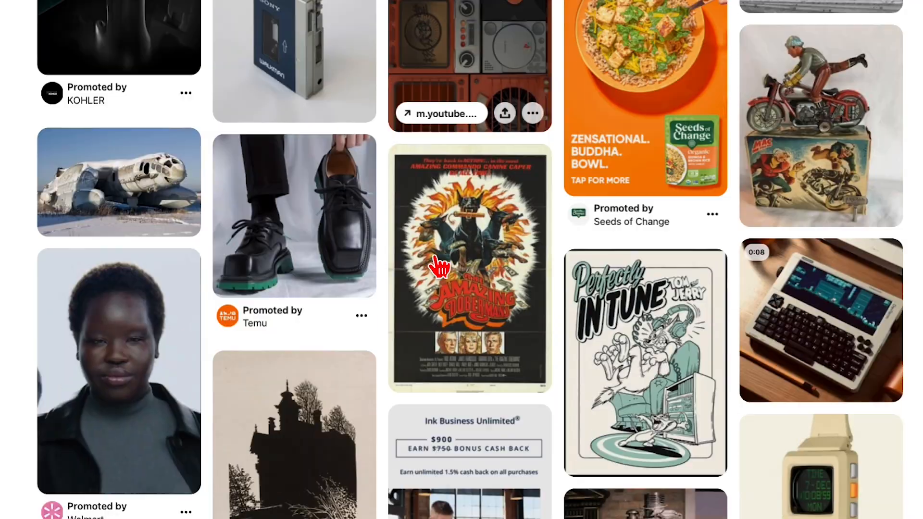
scroll(438, 267, "down", 5)
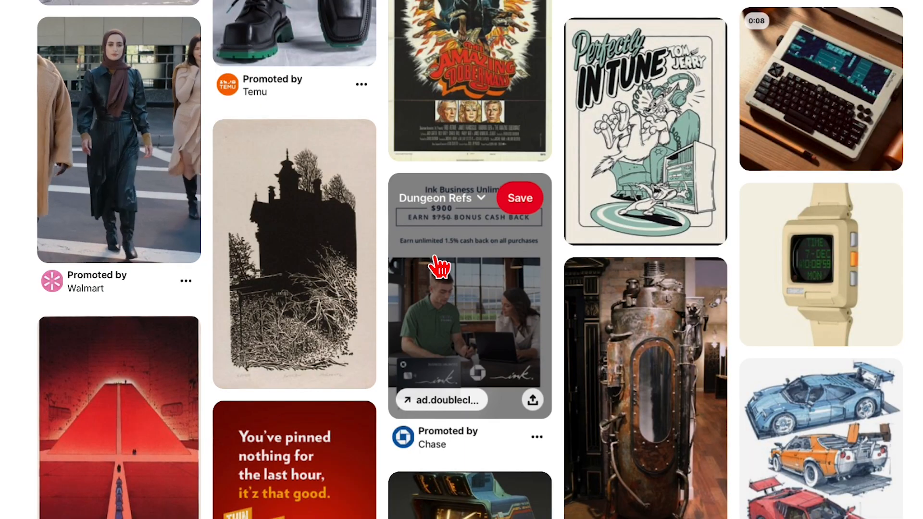
scroll(438, 267, "down", 6)
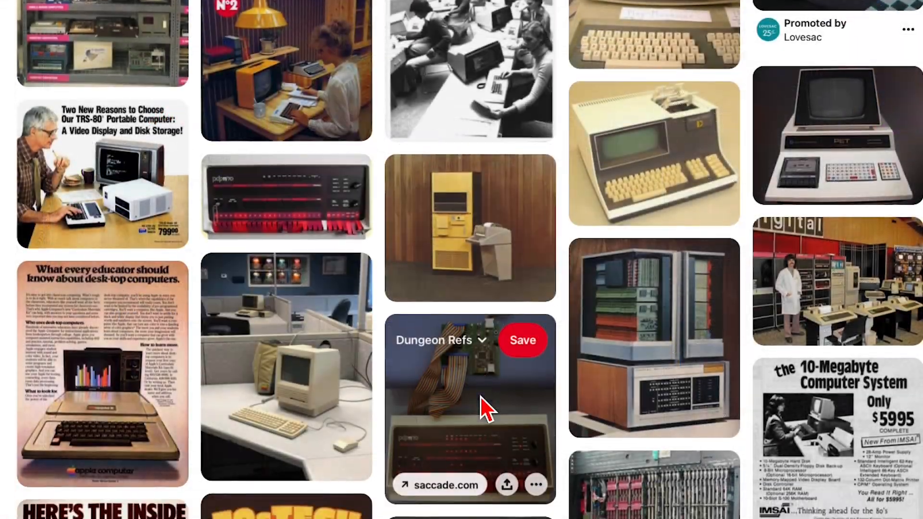
Look through the vintage computer pins and open the orange Therminal retro computer to examine it
scroll(479, 394, "down", 2)
scroll(480, 394, "down", 4)
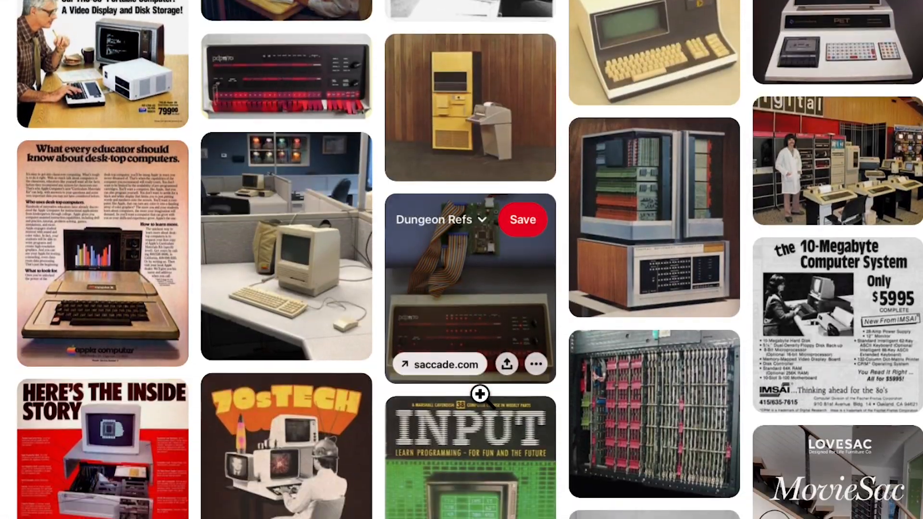
scroll(480, 394, "down", 7)
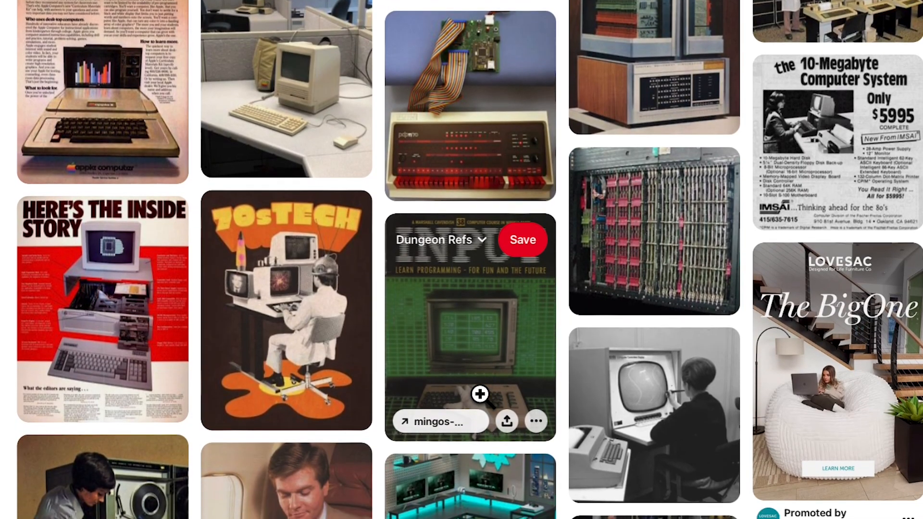
scroll(481, 395, "down", 1)
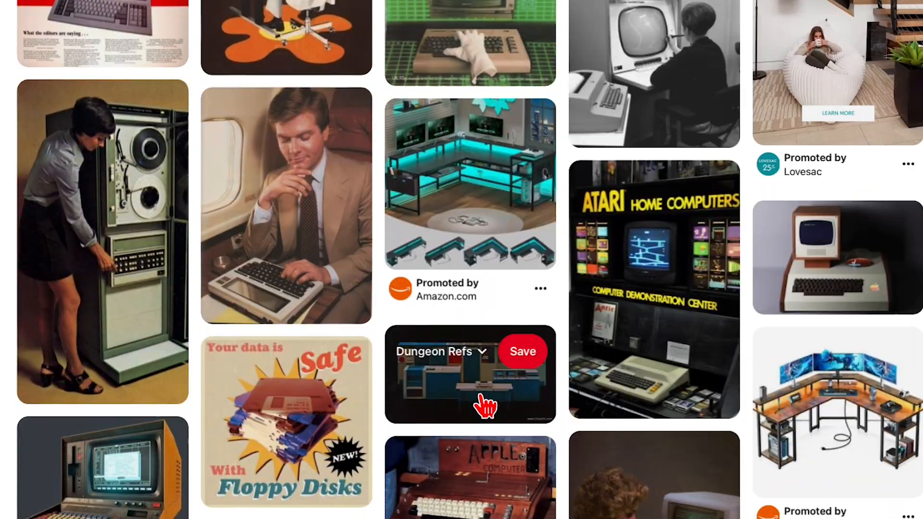
left_click(155, 478)
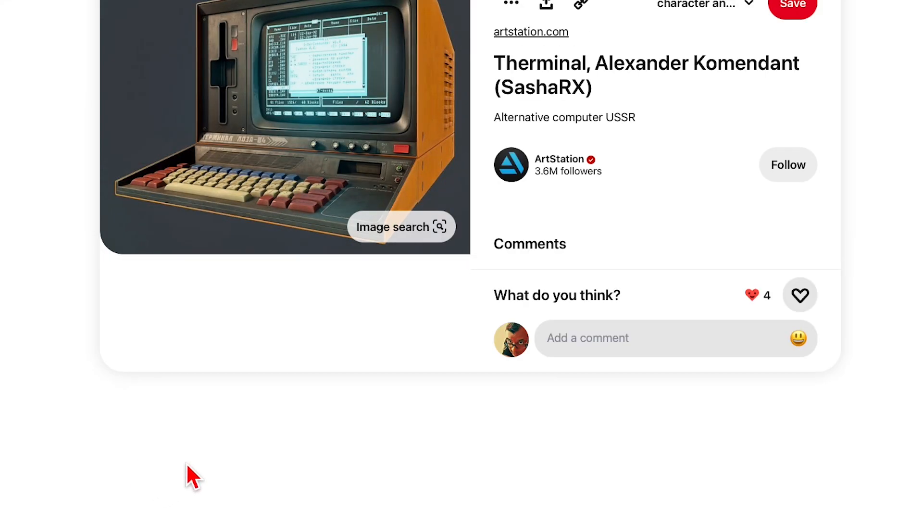
scroll(252, 440, "down", 2)
scroll(257, 448, "down", 8)
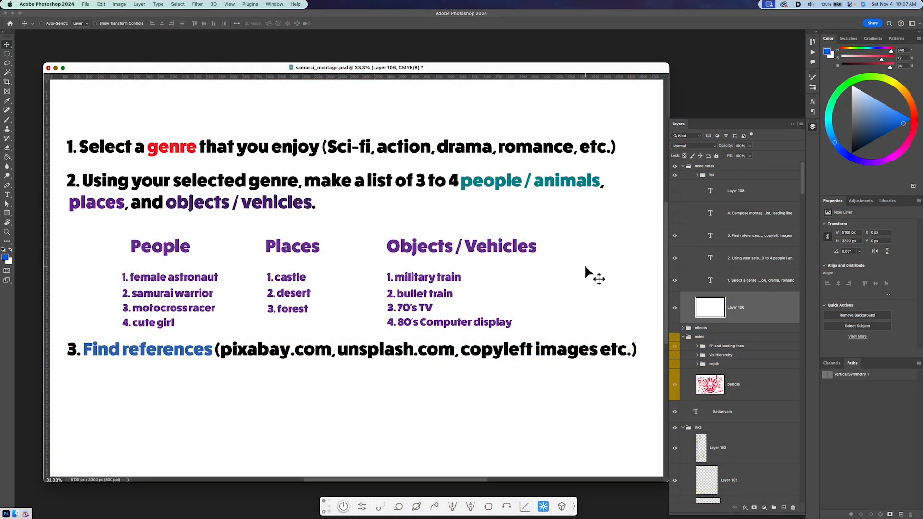
Show the text layer with note 4 about composing the montage in samurai_montage.psd
left_click(675, 214)
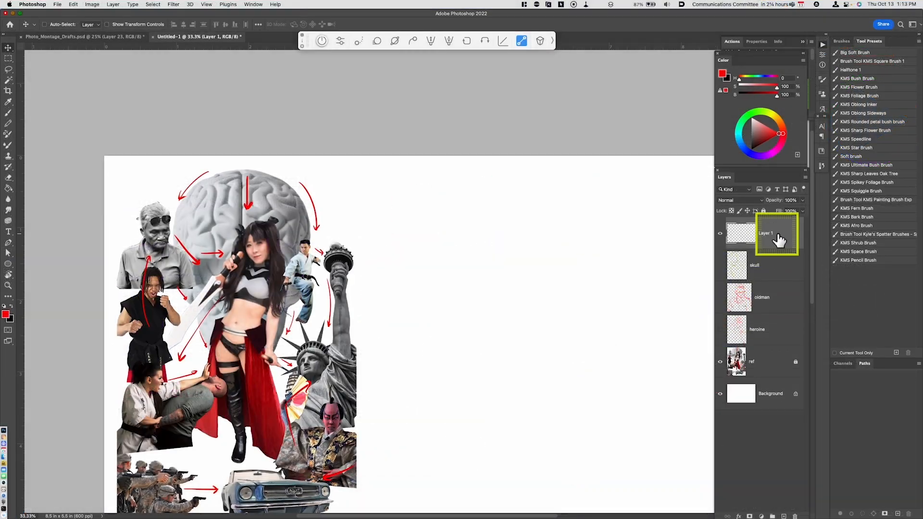
Sketch the karate man in red brush strokes on Layer 1, in the blank area beside the reference collage
key("b")
left_click_drag(502, 287, 547, 279)
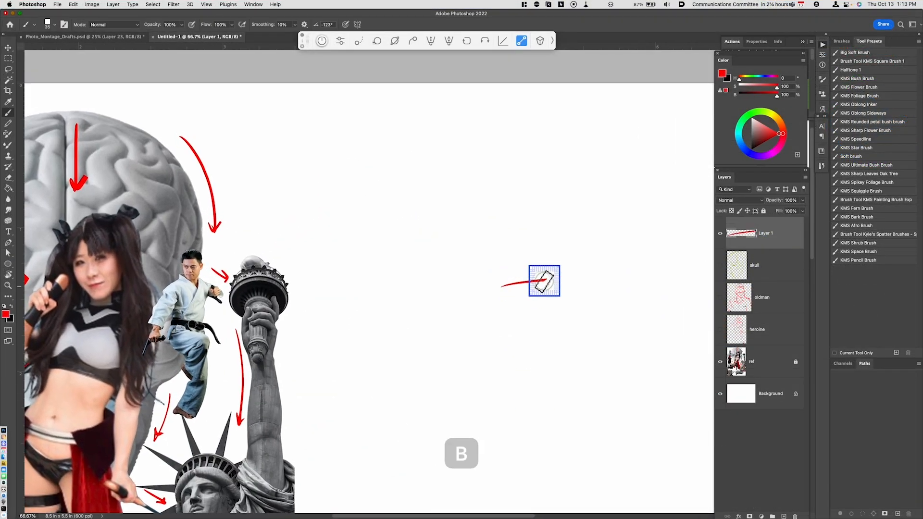
mouse_move(460, 351)
left_mouse_down()
mouse_move(509, 309)
mouse_move(540, 333)
mouse_move(507, 340)
mouse_move(556, 364)
left_mouse_up()
mouse_move(585, 291)
left_mouse_down()
mouse_move(591, 305)
mouse_move(596, 298)
left_mouse_up()
left_click_drag(553, 278, 584, 287)
mouse_move(580, 322)
left_mouse_down()
mouse_move(608, 352)
mouse_move(601, 350)
left_mouse_up()
mouse_move(603, 293)
left_mouse_down()
mouse_move(607, 320)
mouse_move(601, 291)
left_mouse_up()
key("super+z")
left_click_drag(519, 273, 551, 302)
mouse_move(553, 276)
left_mouse_down()
mouse_move(550, 303)
mouse_move(513, 342)
left_mouse_up()
left_click_drag(535, 365, 524, 394)
mouse_move(509, 355)
left_mouse_down()
mouse_move(558, 363)
mouse_move(596, 399)
left_mouse_up()
key("super+z")
mouse_move(500, 327)
left_mouse_down()
mouse_move(470, 366)
mouse_move(469, 406)
mouse_move(491, 397)
mouse_move(441, 428)
left_mouse_up()
left_click_drag(510, 358, 606, 385)
left_click_drag(597, 391, 545, 457)
mouse_move(509, 361)
left_mouse_down()
mouse_move(549, 400)
mouse_move(532, 429)
left_mouse_up()
scroll(532, 428, "down", 3)
left_click_drag(581, 337, 549, 464)
mouse_move(536, 415)
left_mouse_down()
mouse_move(546, 459)
mouse_move(518, 450)
left_mouse_up()
key("super+z")
mouse_move(518, 449)
left_mouse_down()
mouse_move(551, 461)
mouse_move(510, 467)
left_mouse_up()
left_click_drag(509, 467, 564, 469)
left_click_drag(579, 351, 545, 458)
mouse_move(528, 179)
left_mouse_down()
mouse_move(544, 219)
mouse_move(561, 191)
left_mouse_up()
left_click_drag(527, 267, 505, 332)
Adjust the karate man sketch with Free Transform to fit the composition and rename its layer karate_guy
key("super+minus")
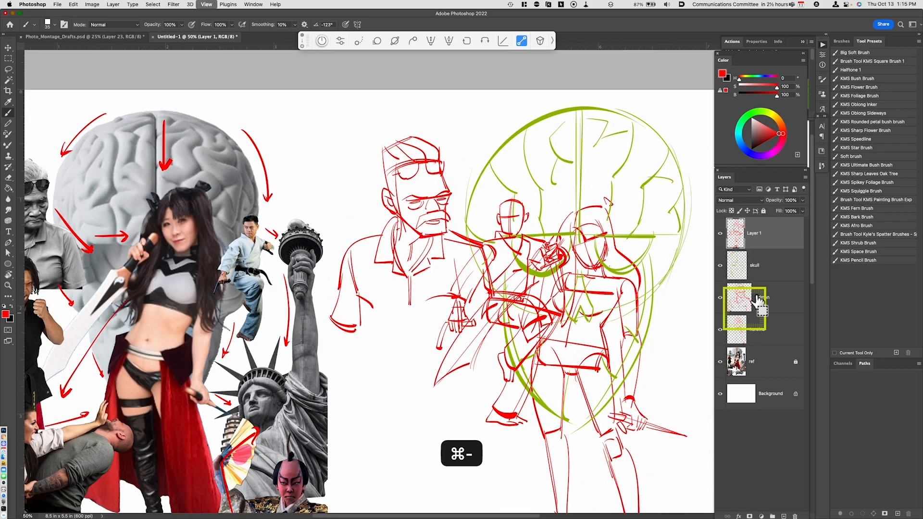
key("super+t")
left_click_drag(644, 361, 610, 322)
key("Return")
double_click(754, 234)
type("karate_guy")
key("Return")
mouse_move(593, 370)
left_mouse_down()
mouse_move(576, 371)
mouse_move(572, 343)
left_mouse_up()
Add a new layer, hide the existing sketch layers and start sketching the next figure with the Brush
key("super+alt+shift+n")
left_click_drag(720, 265, 721, 361)
key("super+equal")
key("b")
mouse_move(563, 330)
left_mouse_down()
mouse_move(524, 301)
mouse_move(520, 324)
left_mouse_up()
left_click_drag(511, 287, 566, 301)
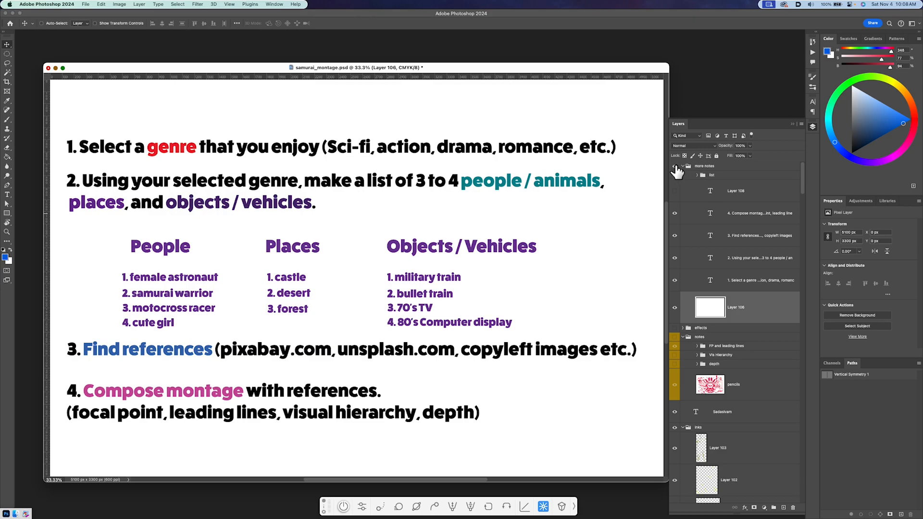
Hide the more notes group and show the notes group with its FP and leading lines annotations over the pencils
left_click(675, 167)
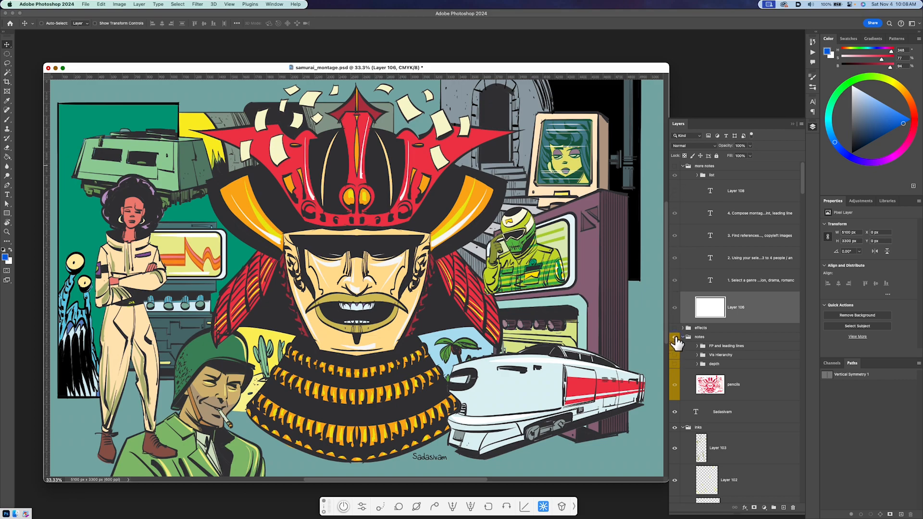
left_click(675, 337)
left_click(675, 346)
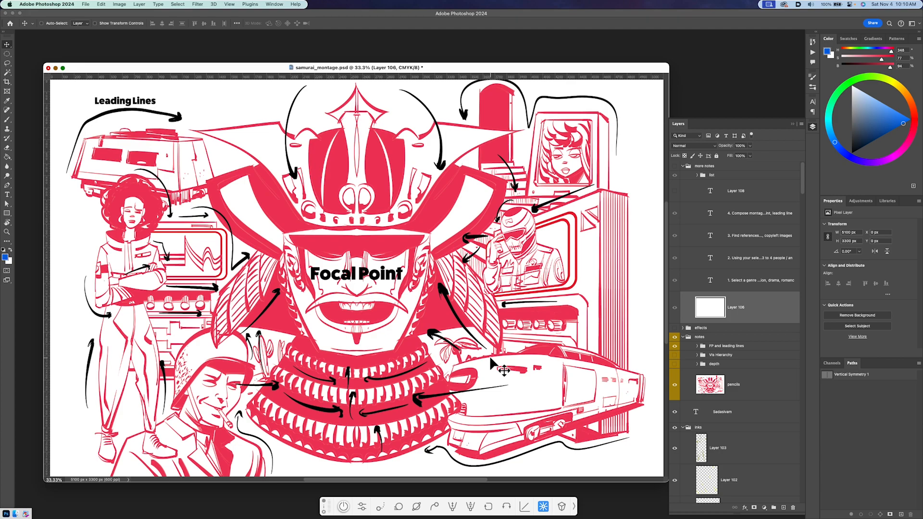
Swap the FP and leading lines notes for the Vis Hierarchy notes, and enlarge the document window around the artwork at 25% zoom
scroll(504, 370, "down", 3)
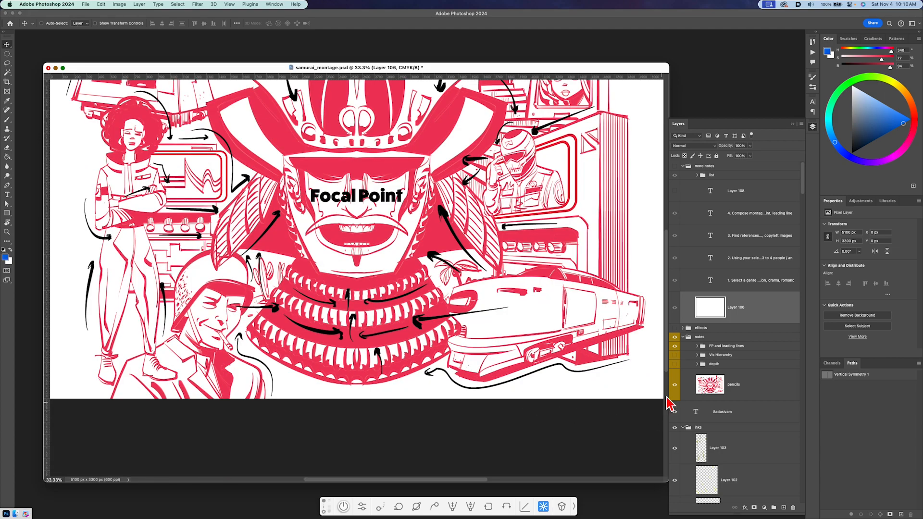
left_click(674, 346)
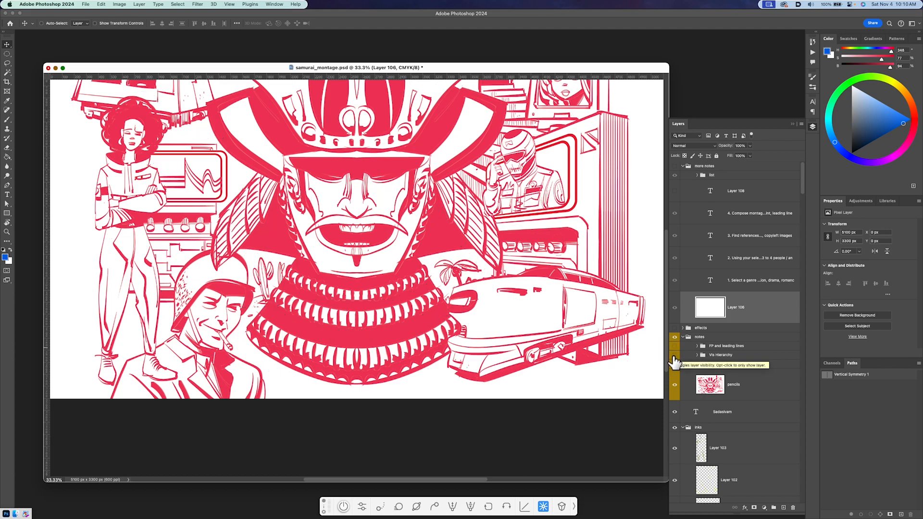
left_click(674, 356)
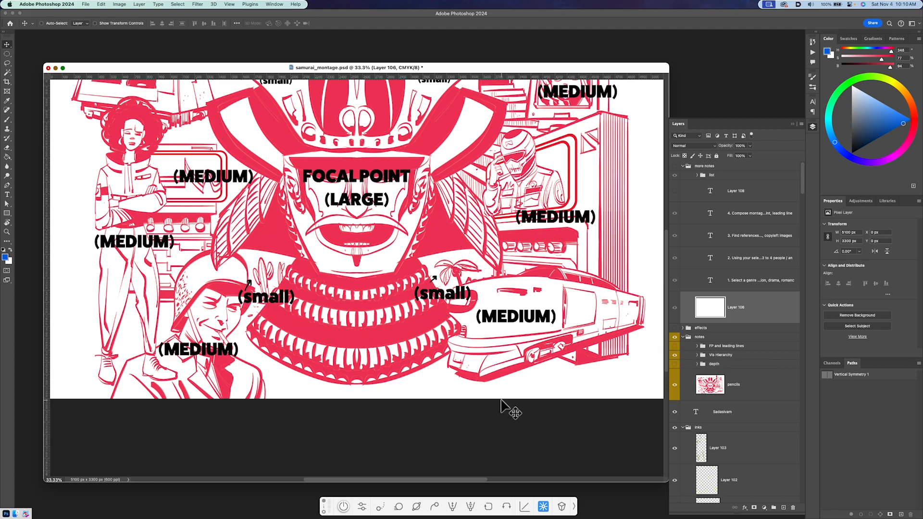
key("super+minus")
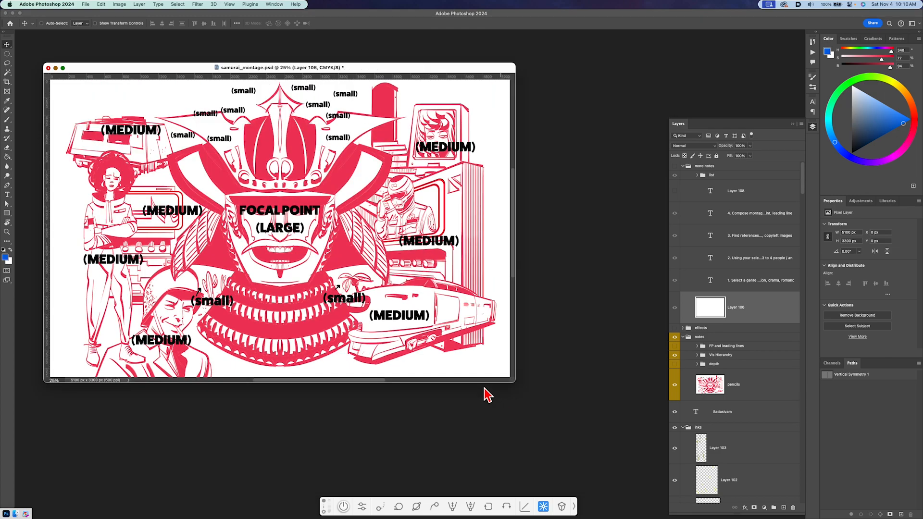
left_click_drag(515, 383, 693, 496)
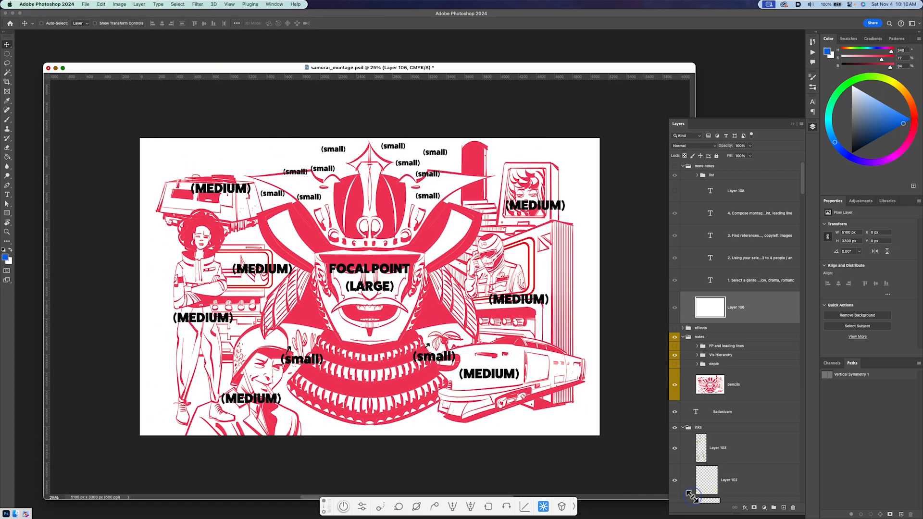